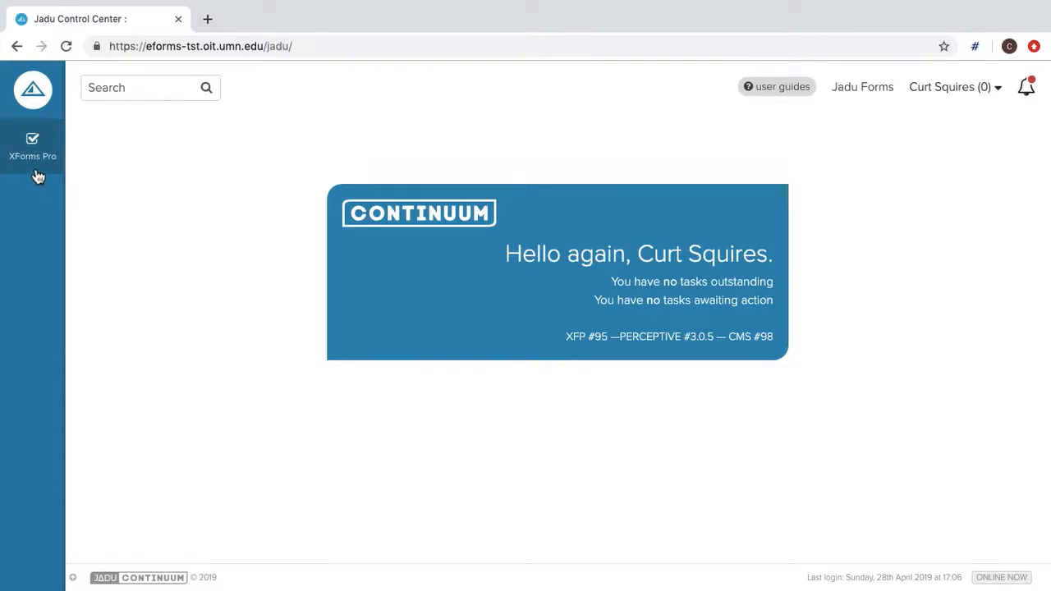
Create a new XForms Pro form and title it "Practice form for video"
click(35, 164)
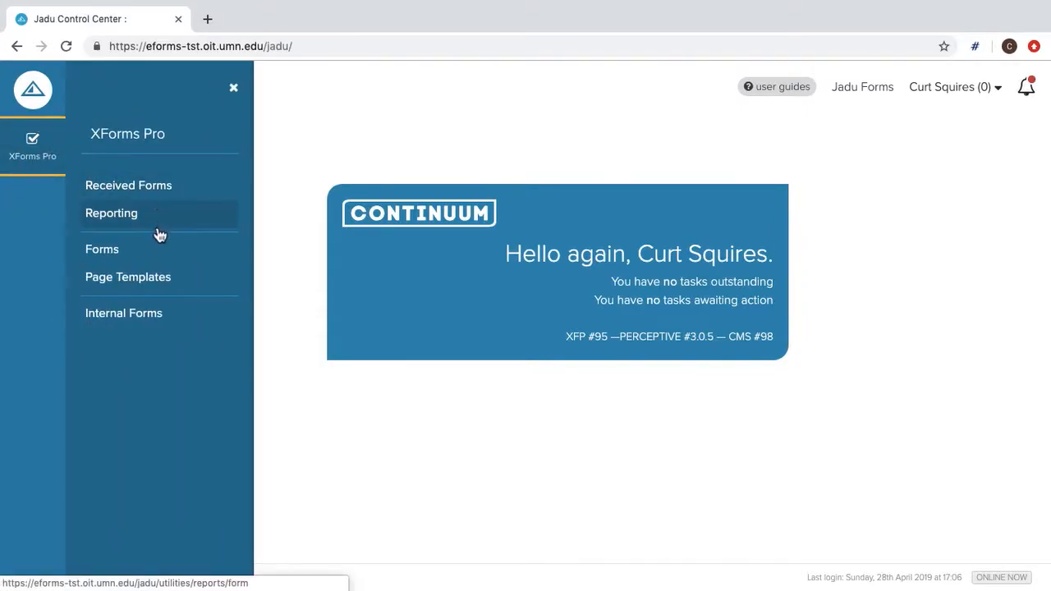
click(110, 258)
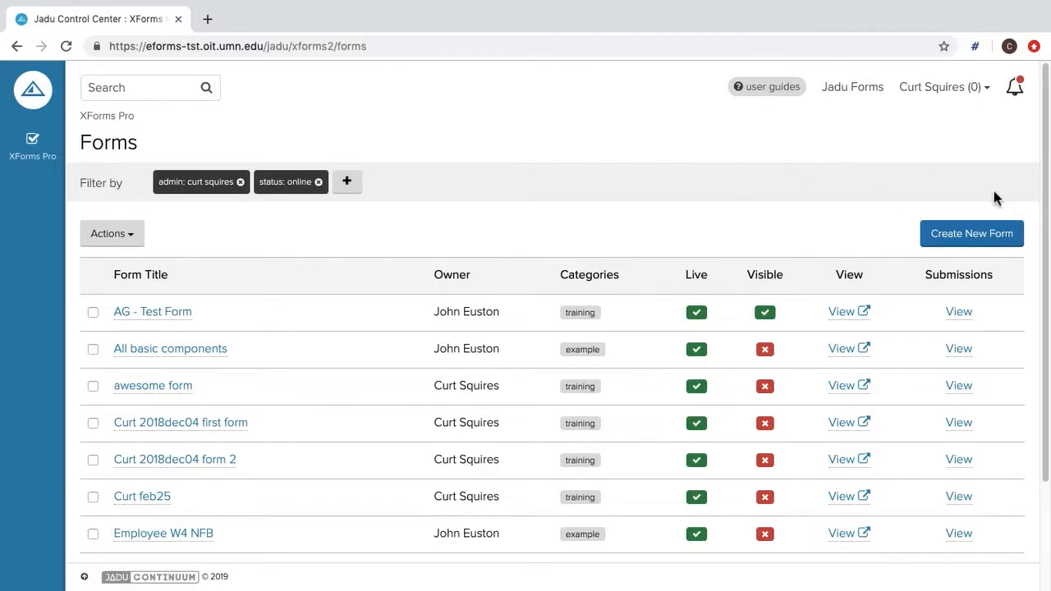
click(977, 235)
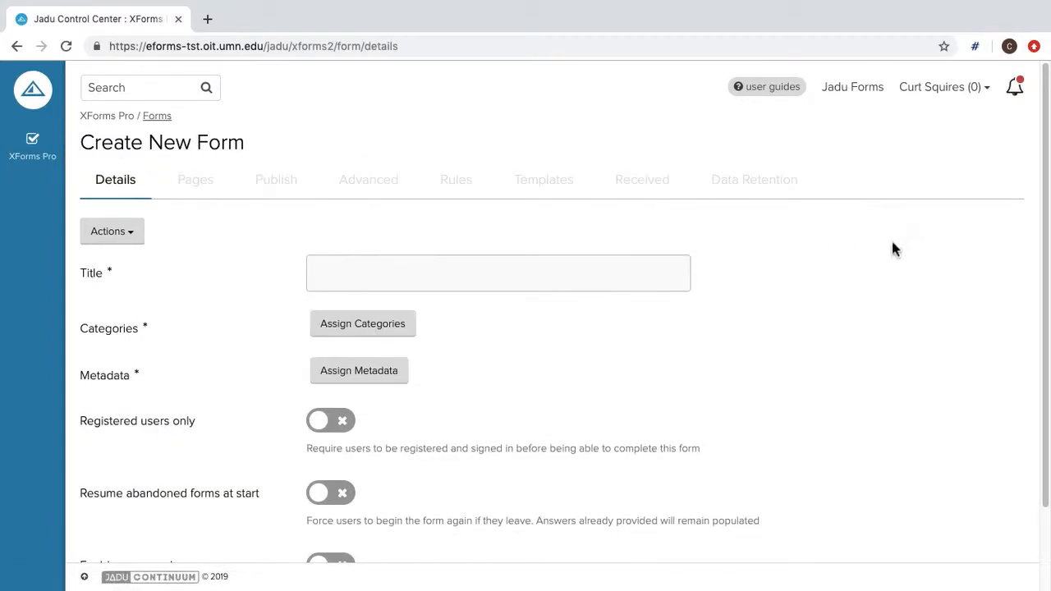
click(509, 282)
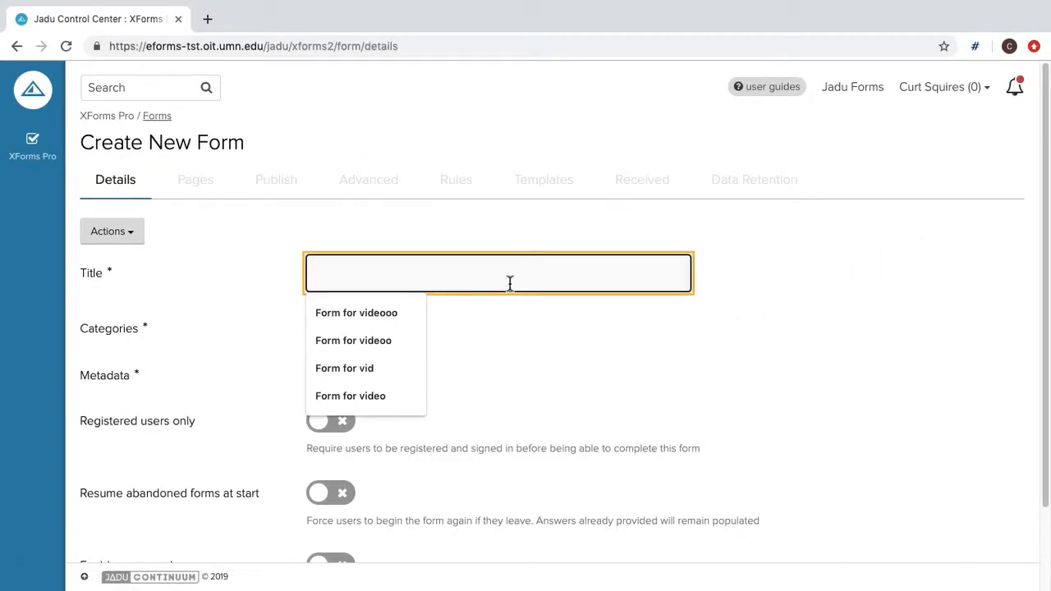
text(Practice form for video)
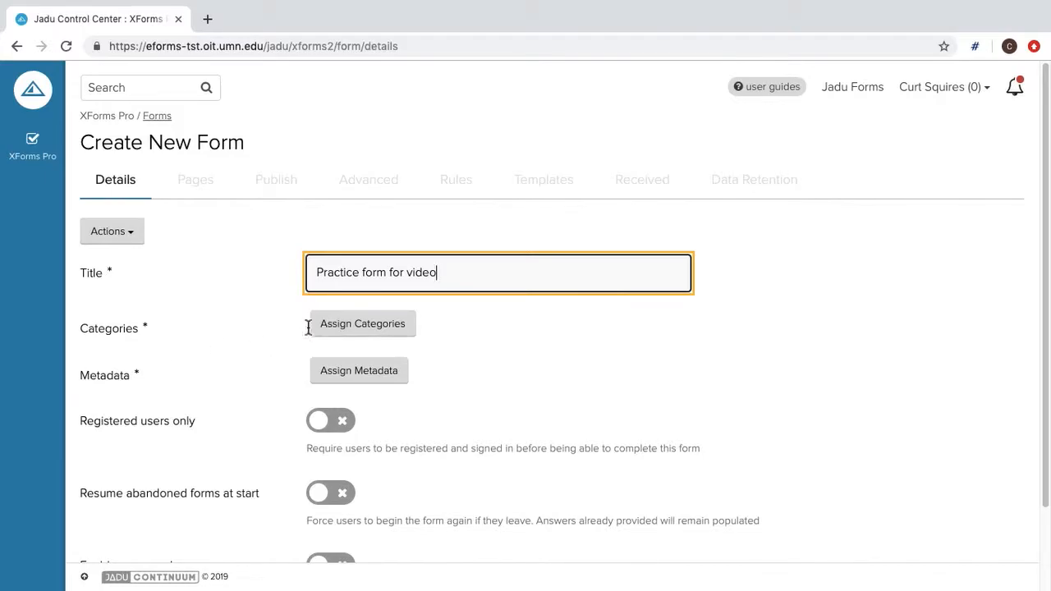
Assign the Training navigation category to the form
click(366, 332)
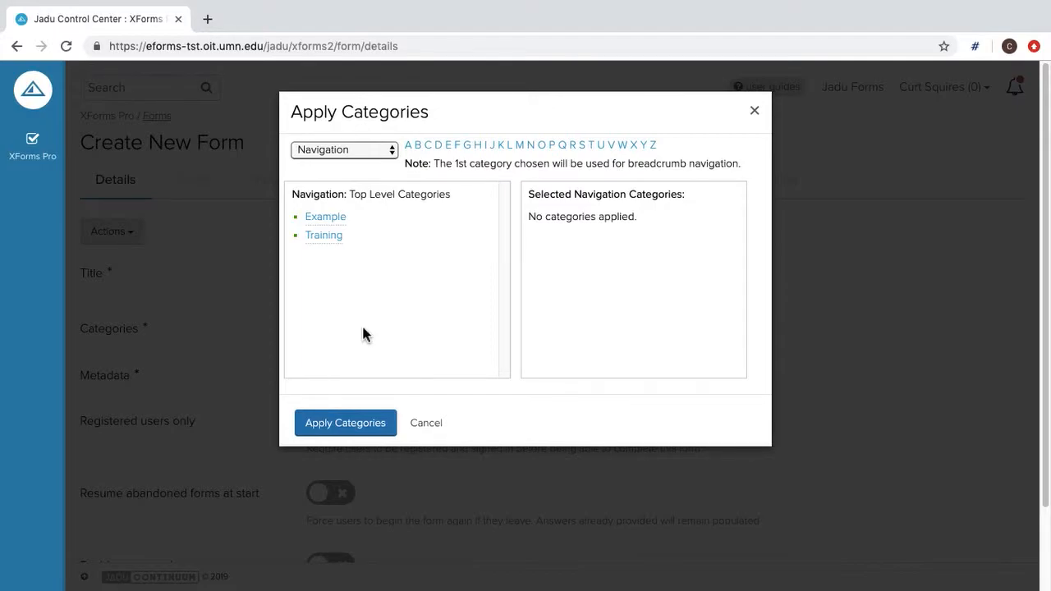
click(322, 238)
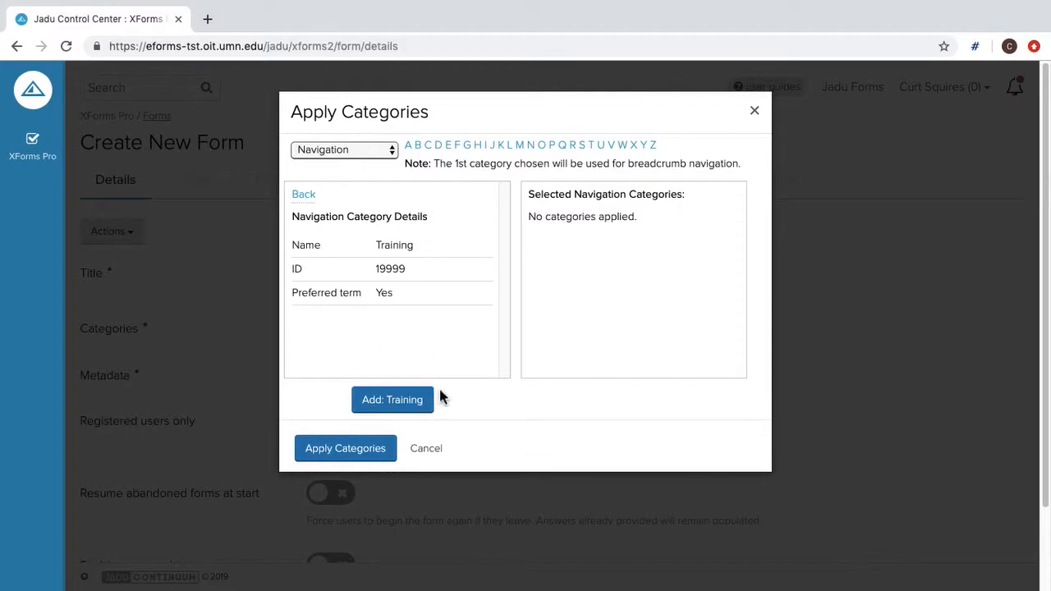
click(416, 405)
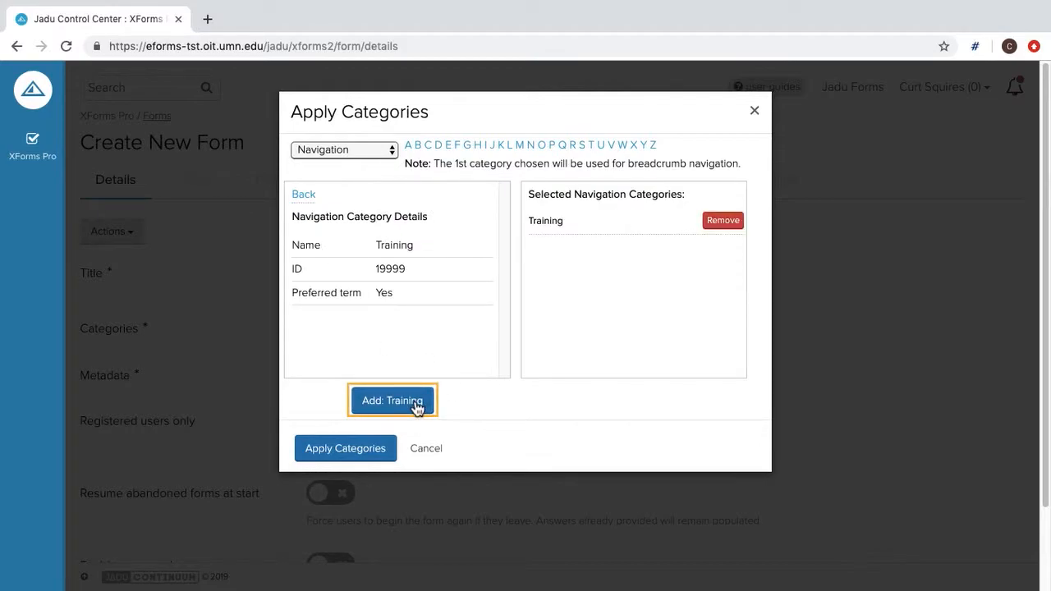
click(361, 458)
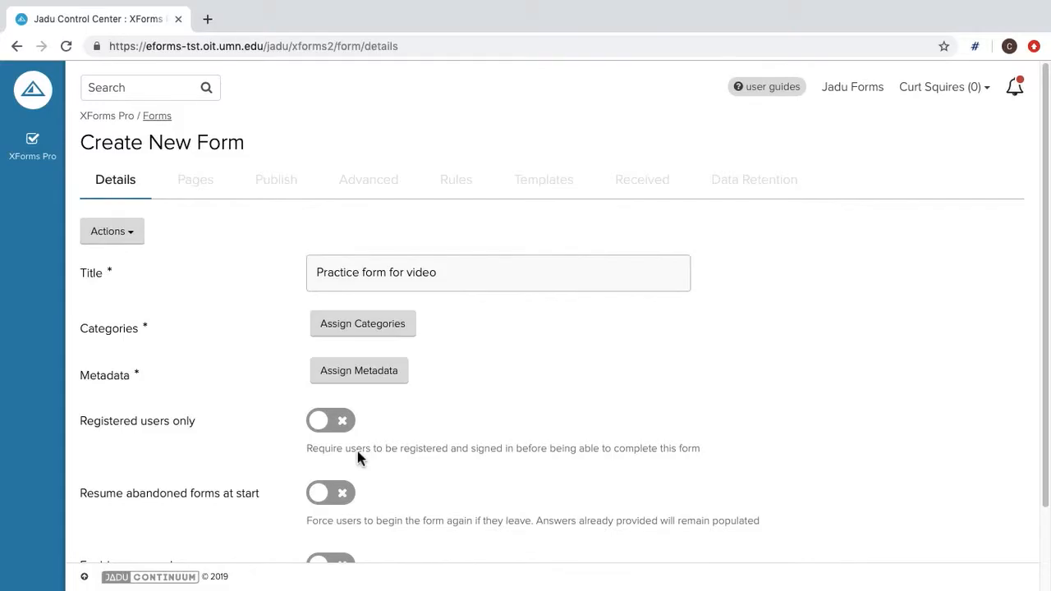
Enter "Practice form for video" as the description in the form's standard metadata
click(367, 376)
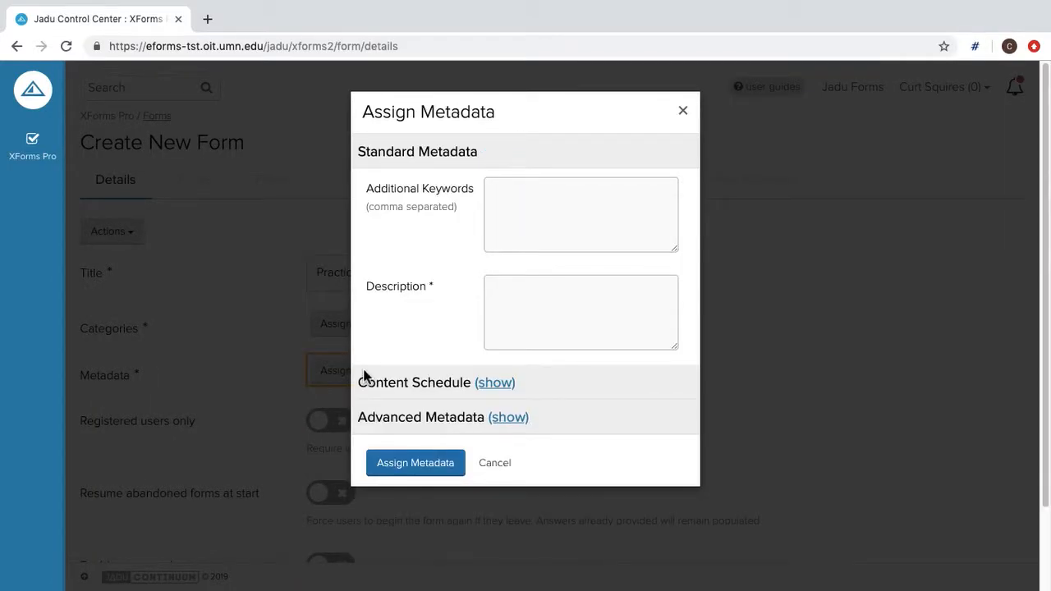
click(506, 294)
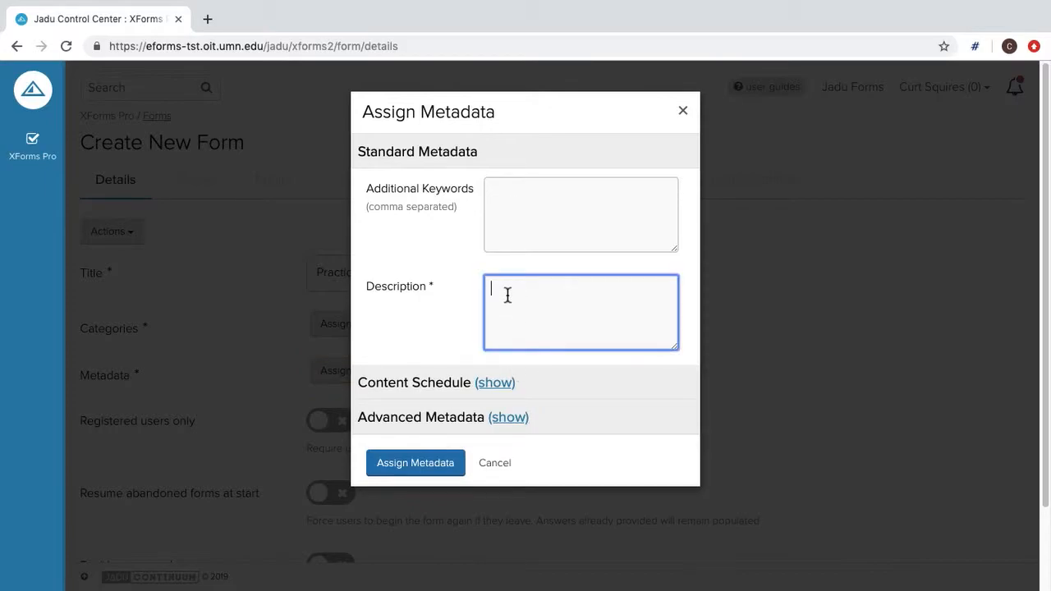
text(Practice form for video)
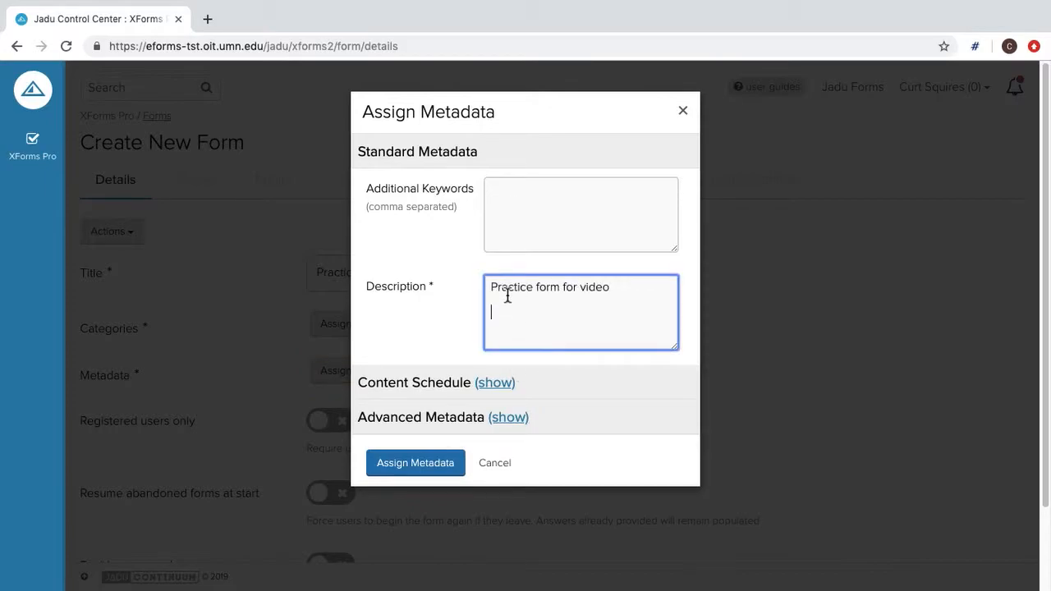
Set the valid-from date in the metadata's content schedule to 04/29/2019
click(497, 384)
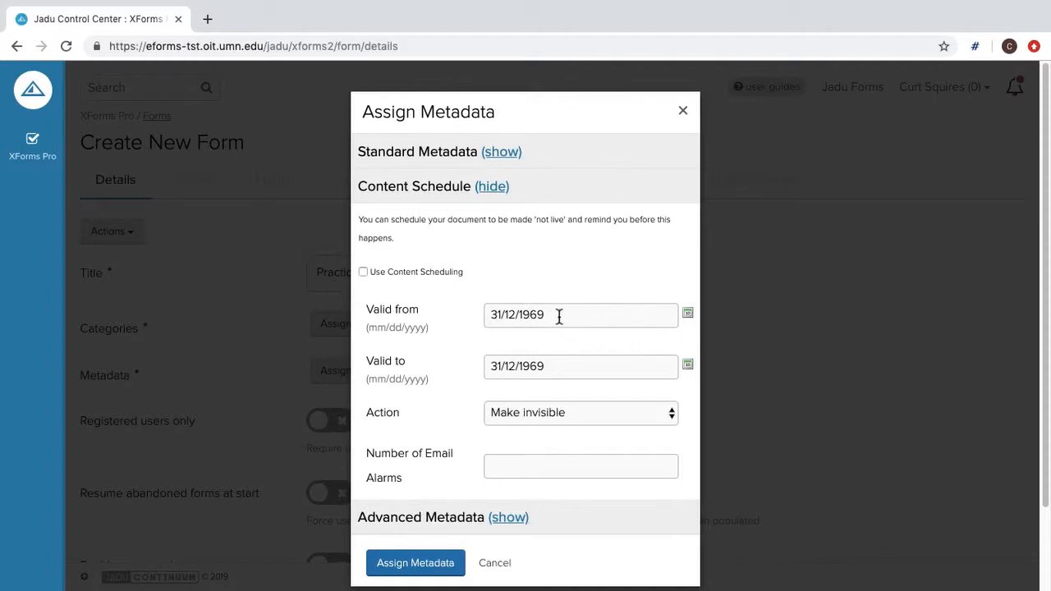
click(688, 315)
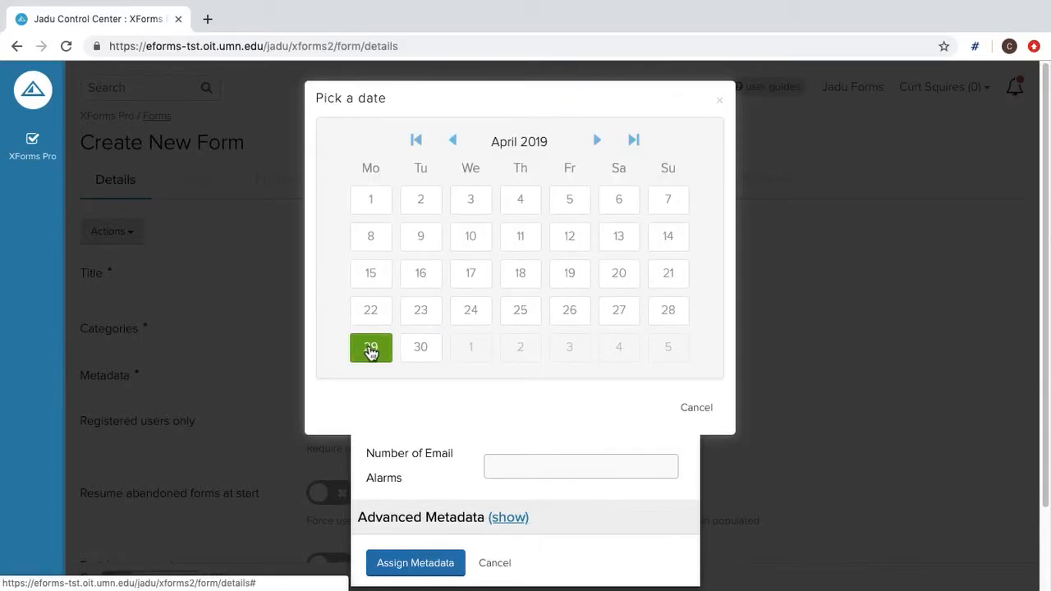
click(370, 351)
Copy the valid-from date into the content schedule's valid-to date and change its year to 2022
click(565, 321)
triple_click(565, 320)
key(ctrl+c)
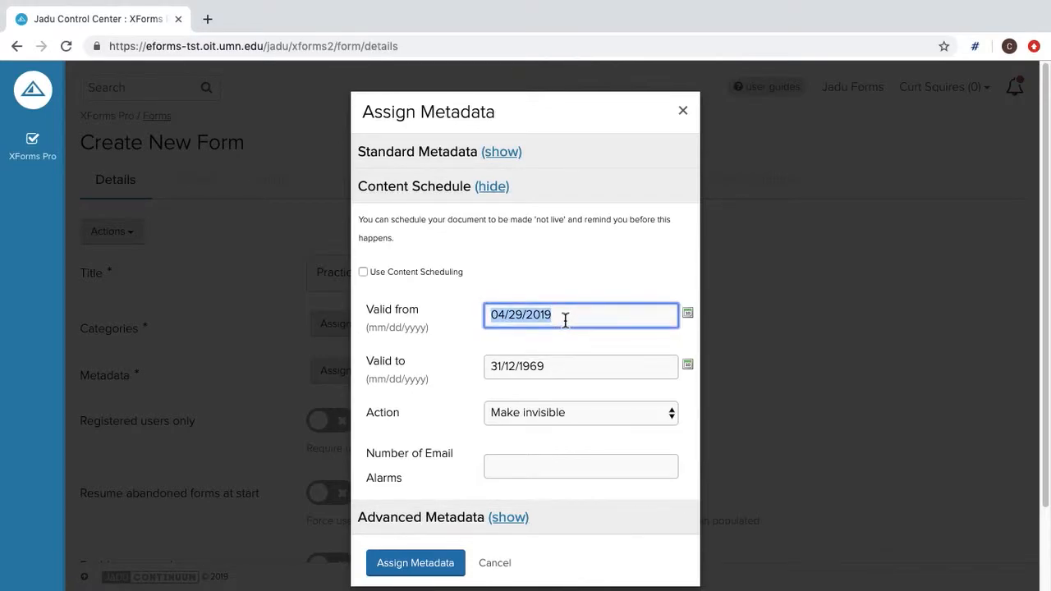
click(568, 365)
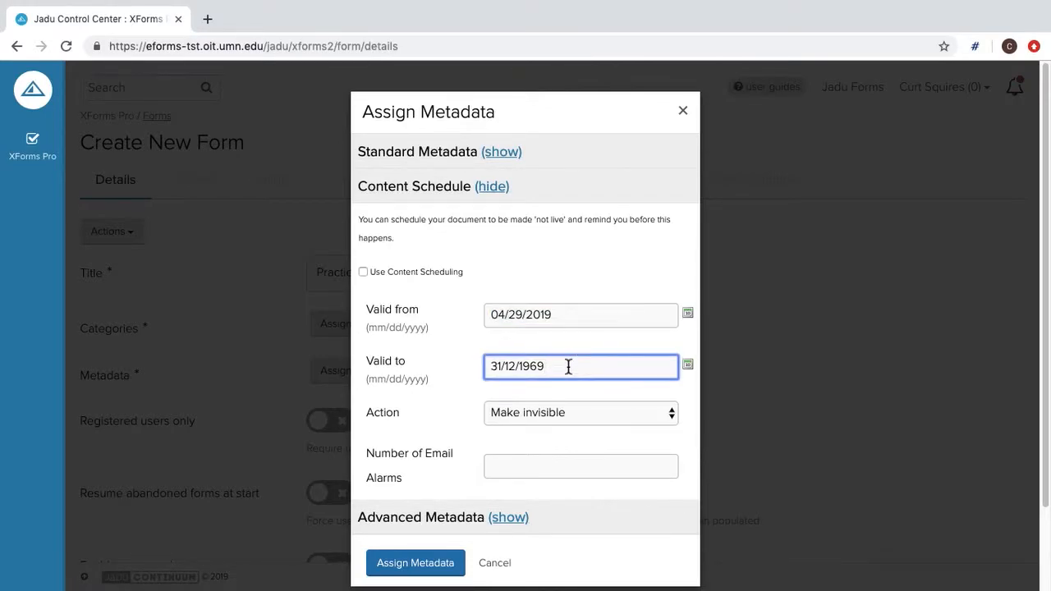
triple_click(569, 366)
key(ctrl+v)
key(BackSpace)
key(BackSpace)
text(22)
Set the created date in the advanced metadata to 04/29/2019
click(509, 518)
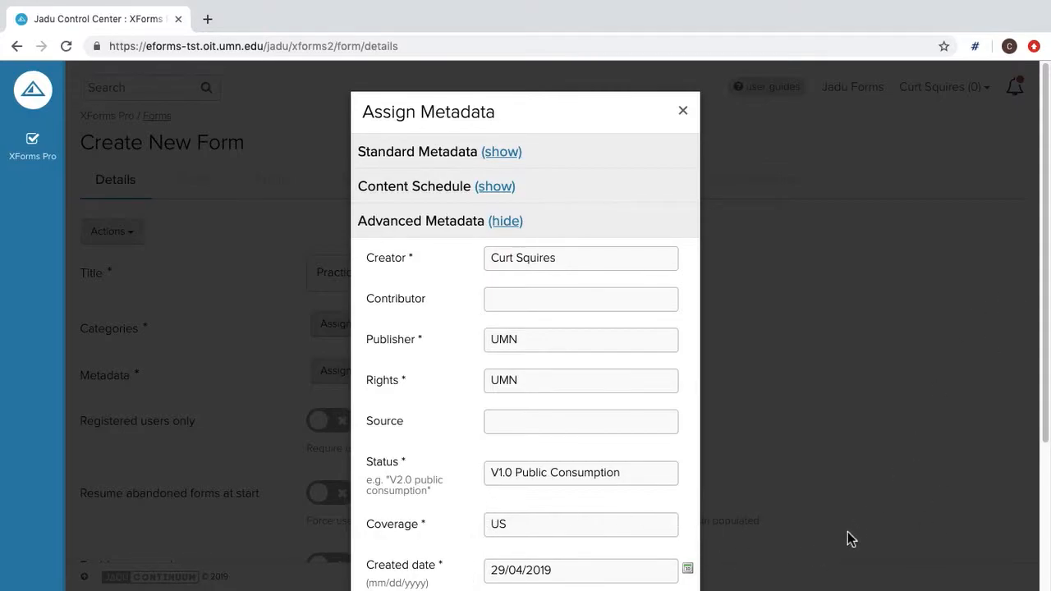
scroll(847, 531, down, 5)
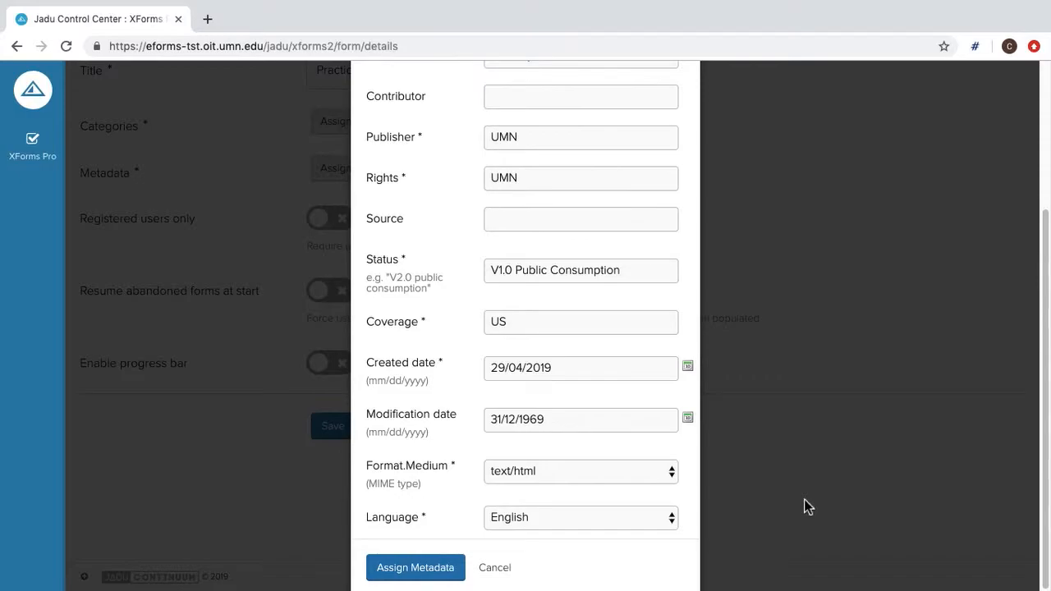
click(687, 367)
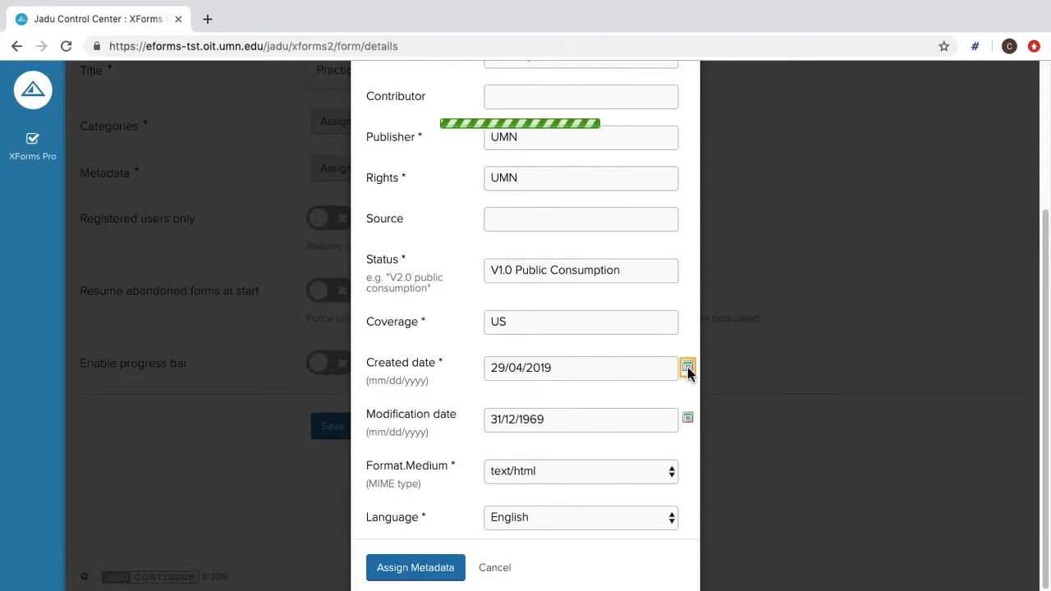
click(370, 347)
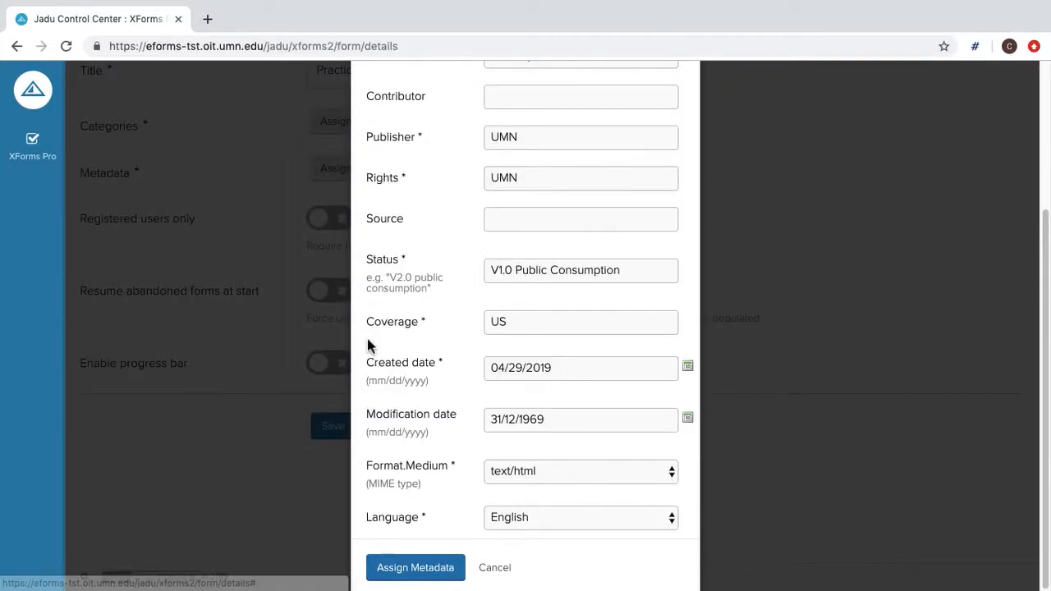
Copy the created date 04/29/2019 into the modification date of the advanced metadata
click(568, 370)
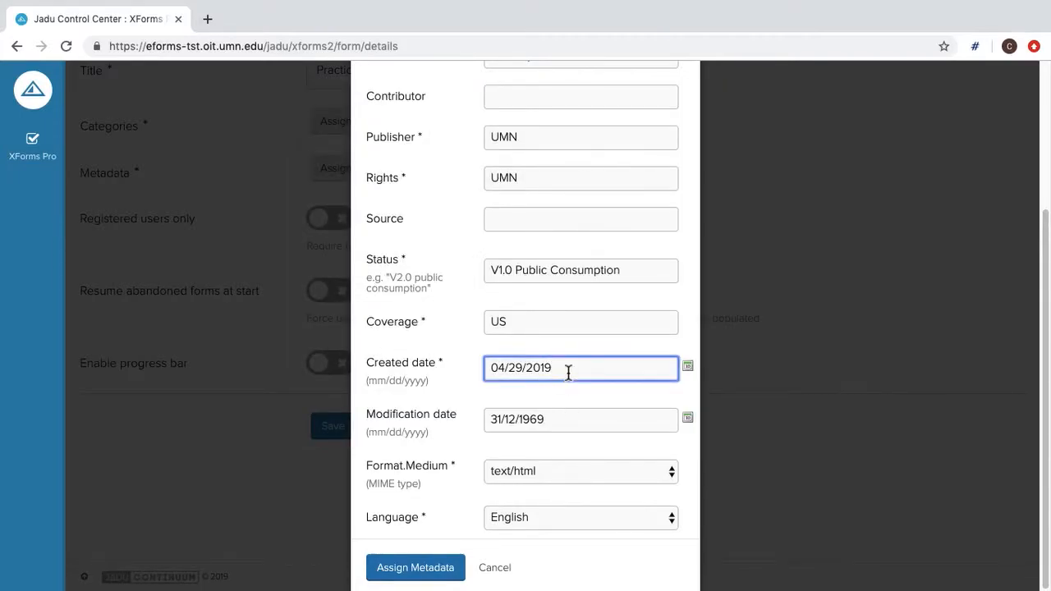
triple_click(569, 372)
key(ctrl+c)
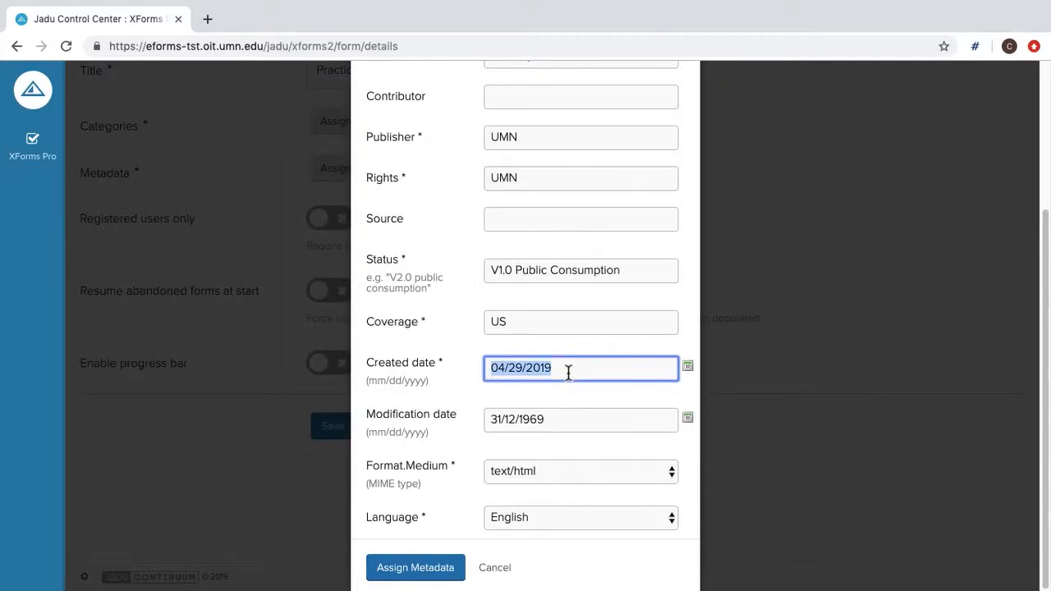
click(568, 423)
triple_click(568, 423)
key(ctrl+v)
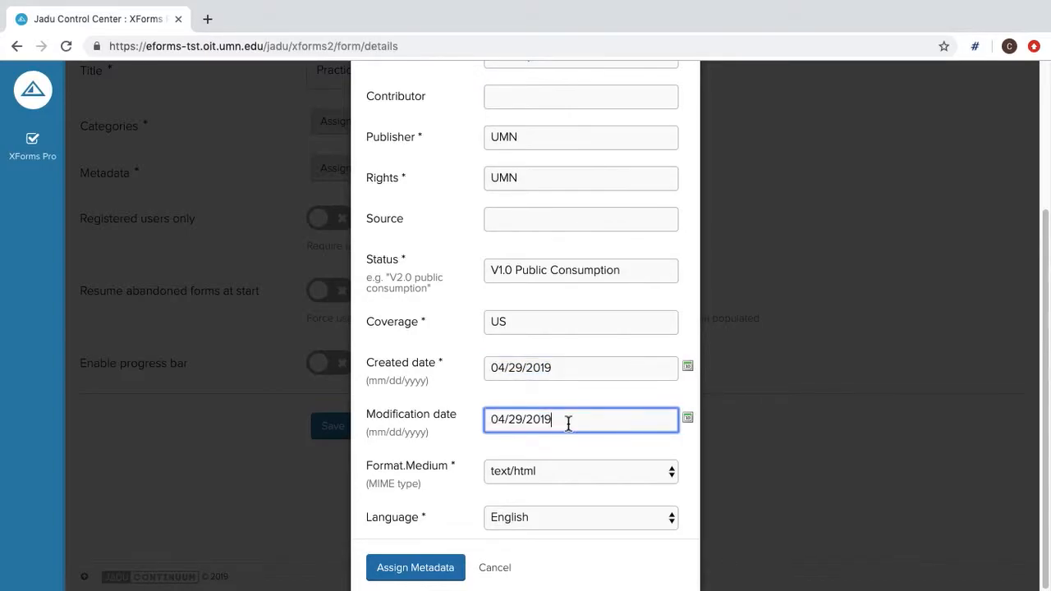
Assign the completed metadata to the form and save the form details
click(428, 568)
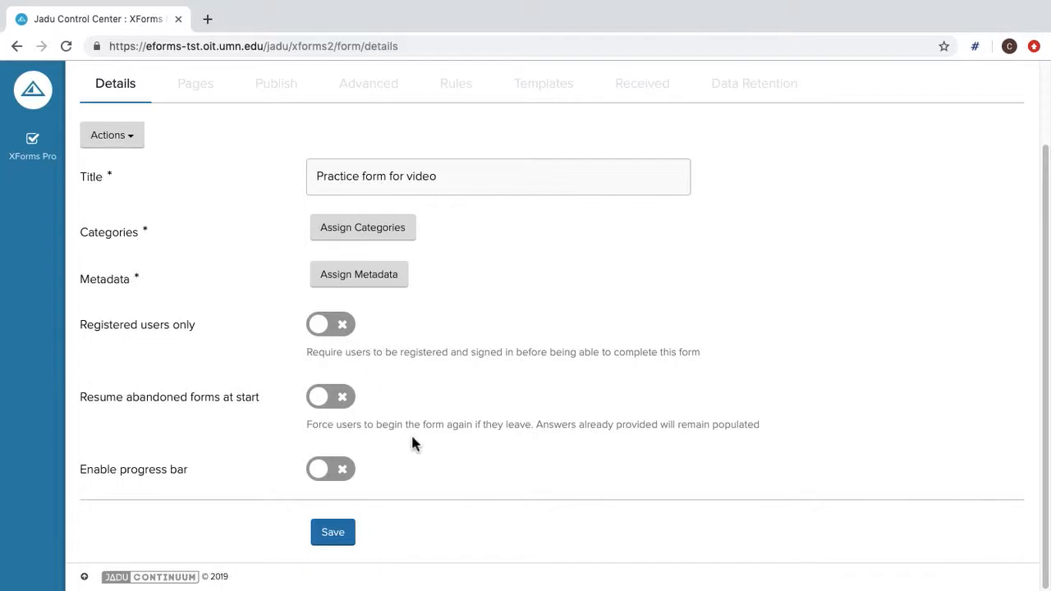
click(340, 540)
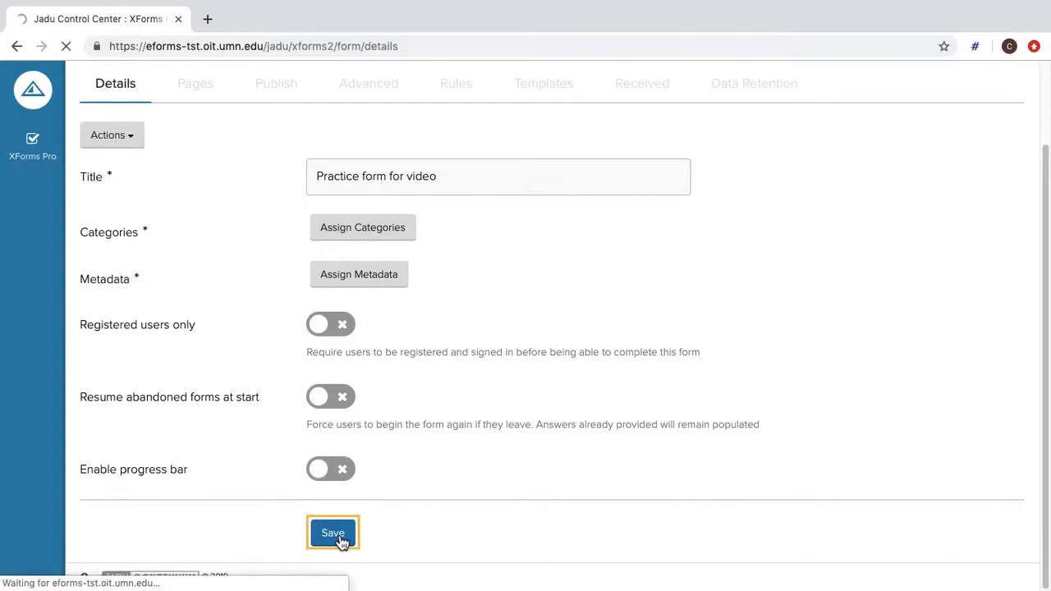